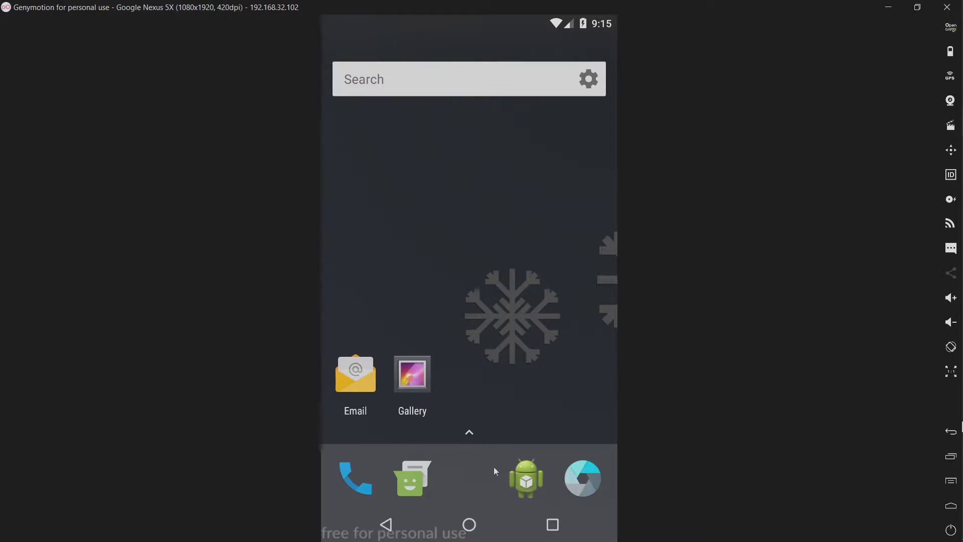
Launch Zemana Mobile Antivirus from the bottom of the app drawer.
drag(475, 440, 492, 135)
scroll(430, 261, down, 2)
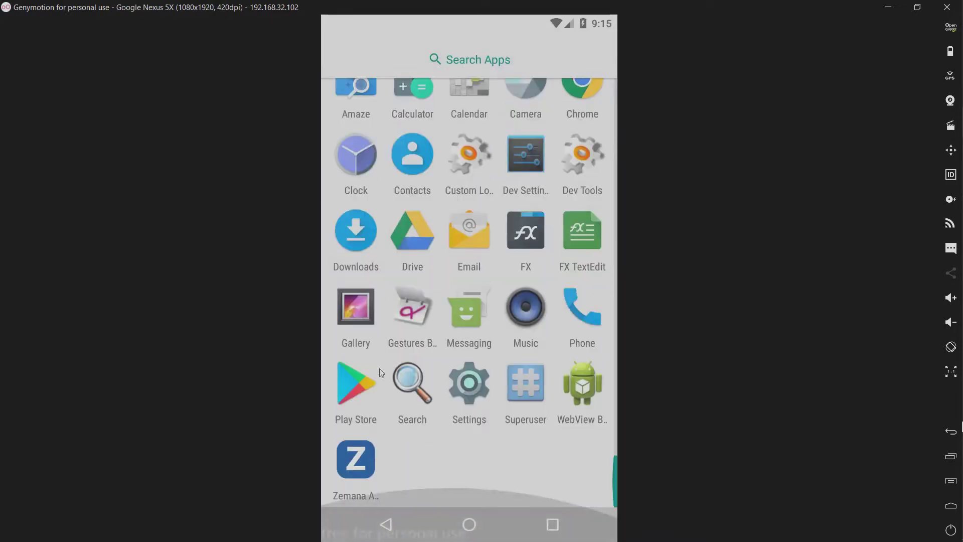
click(358, 463)
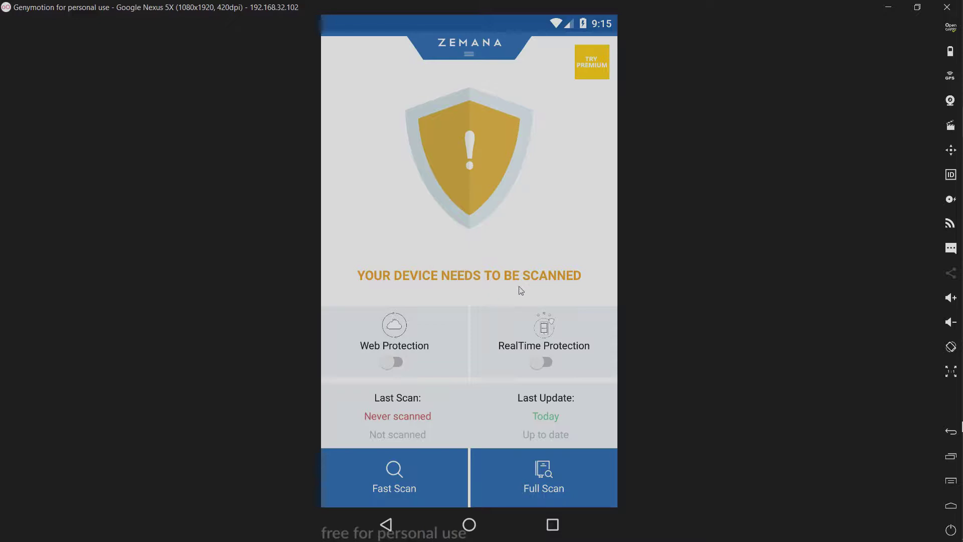
click(453, 57)
click(469, 142)
click(592, 65)
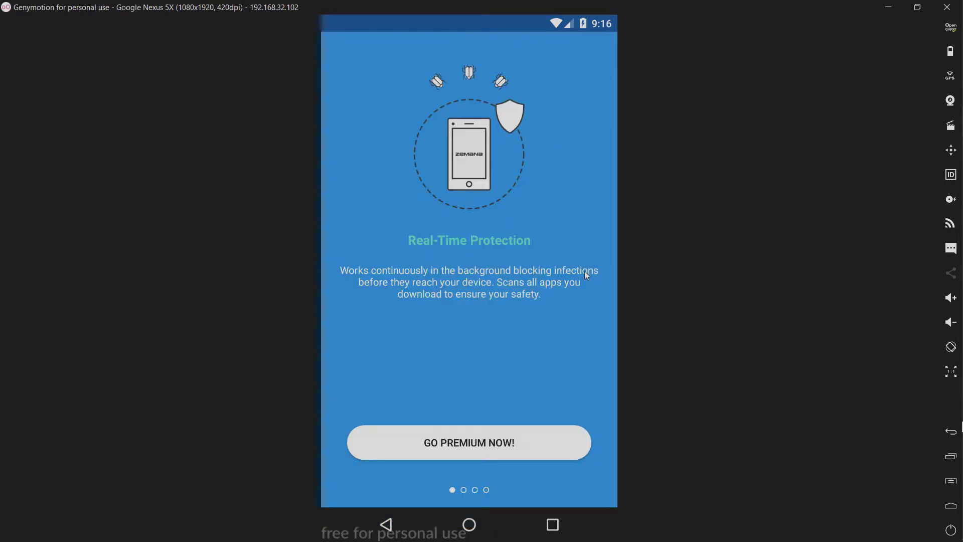
drag(584, 271, 255, 271)
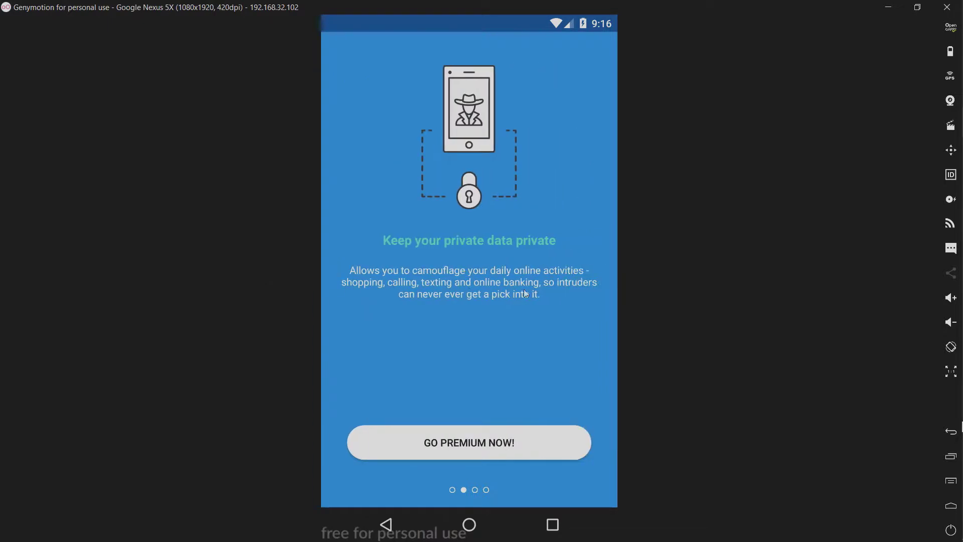
drag(570, 284, 279, 301)
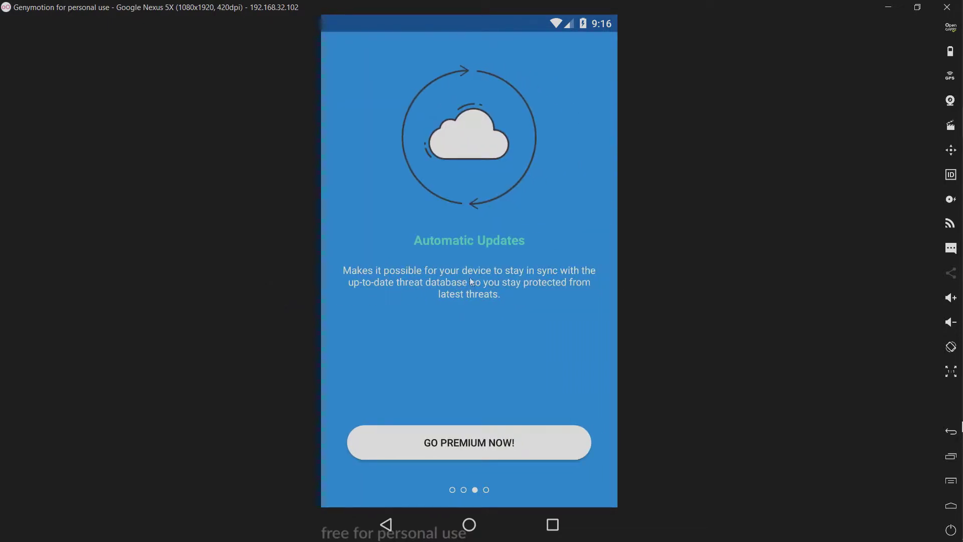
drag(572, 285, 88, 294)
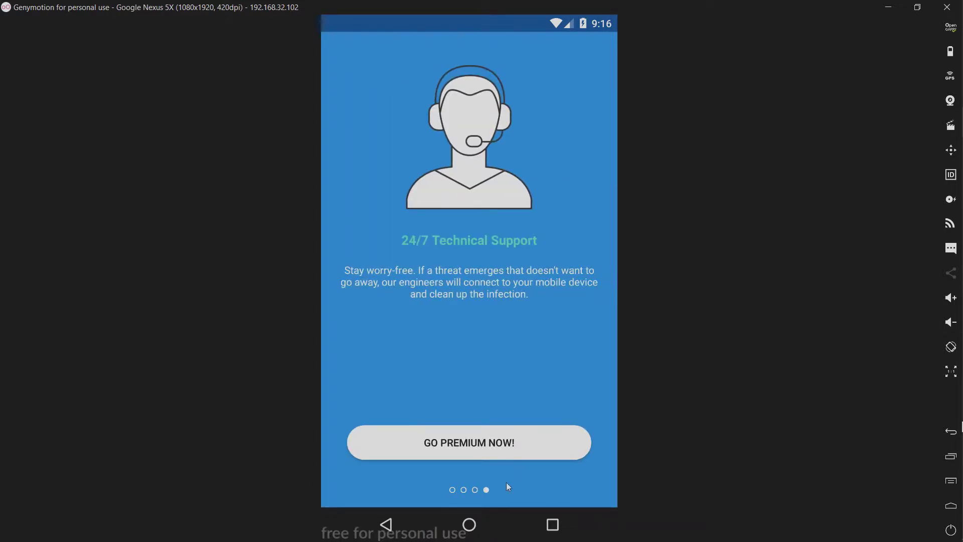
click(392, 529)
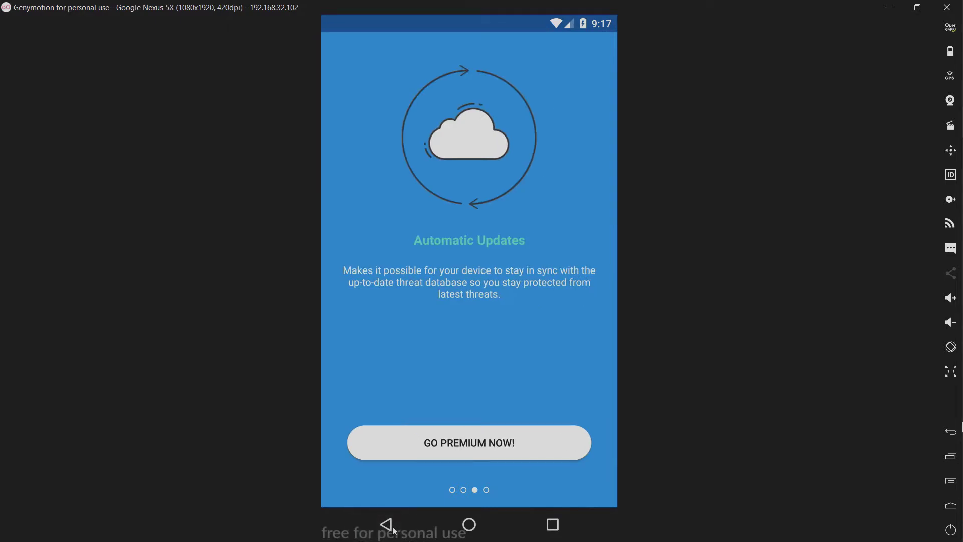
click(394, 531)
click(394, 530)
click(391, 529)
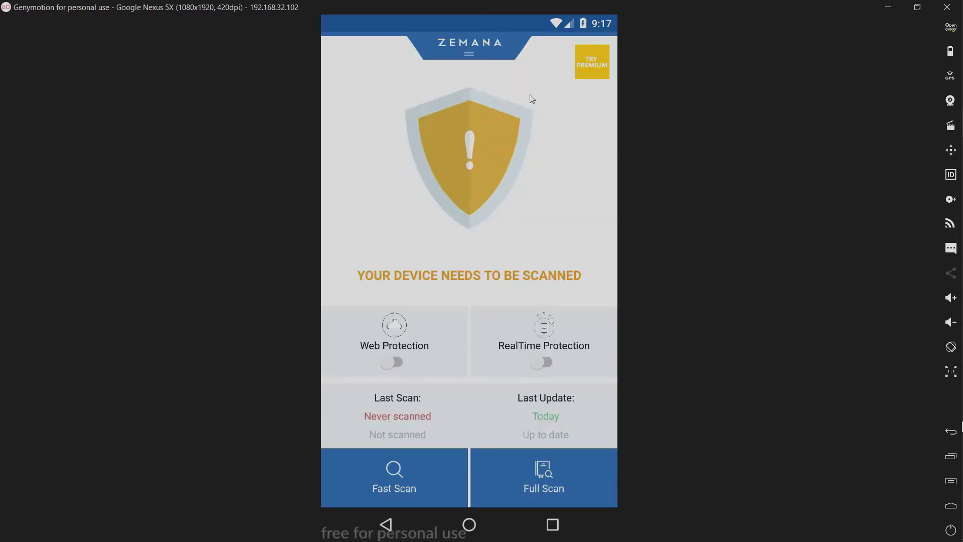
View the empty whitelist, then switch to Zemana's Settings page.
click(472, 48)
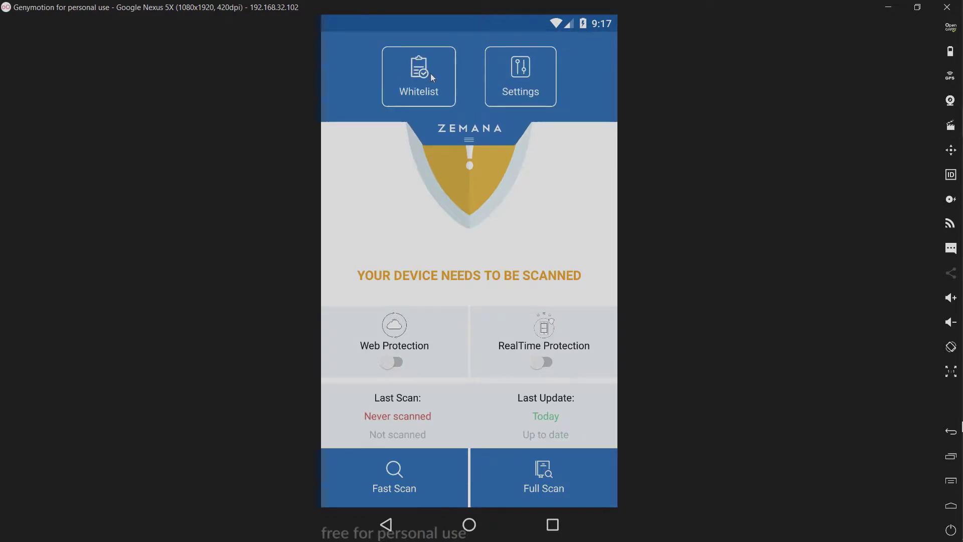
click(431, 73)
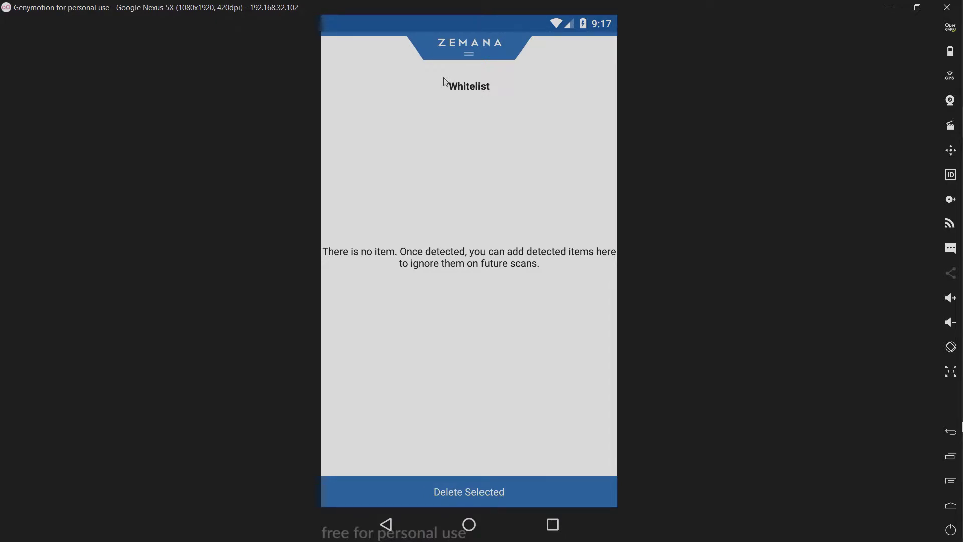
click(479, 50)
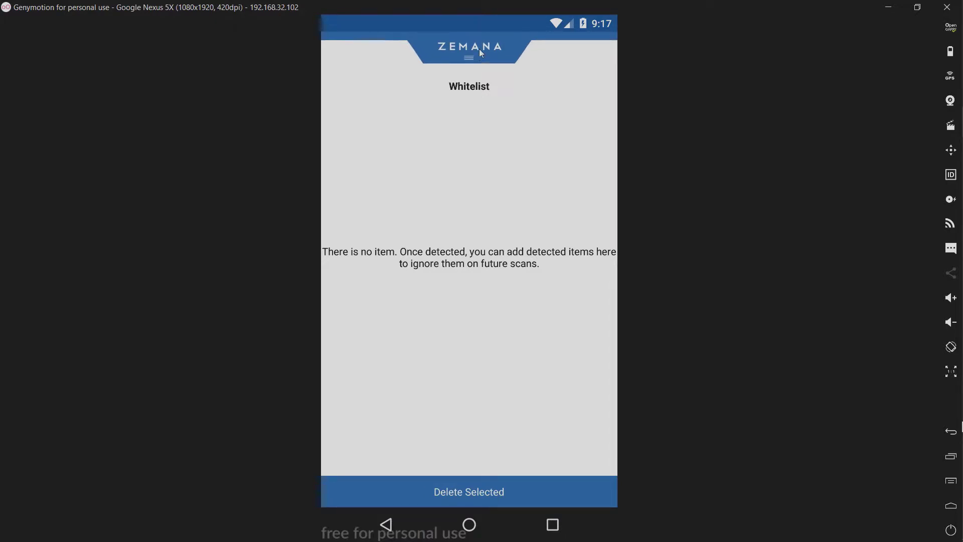
click(521, 85)
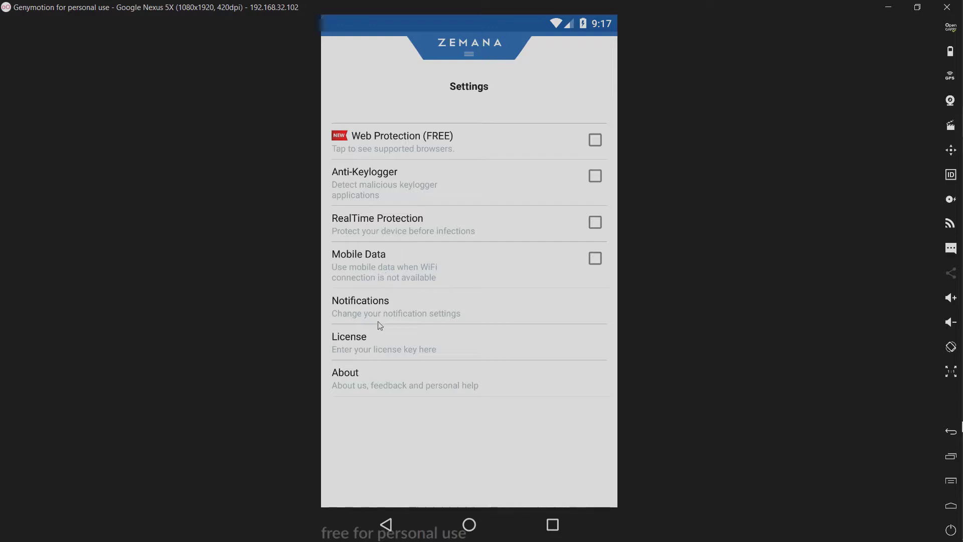
Look through Notifications and License unchanged, then view About: version 1.8.6, database 323.
click(400, 306)
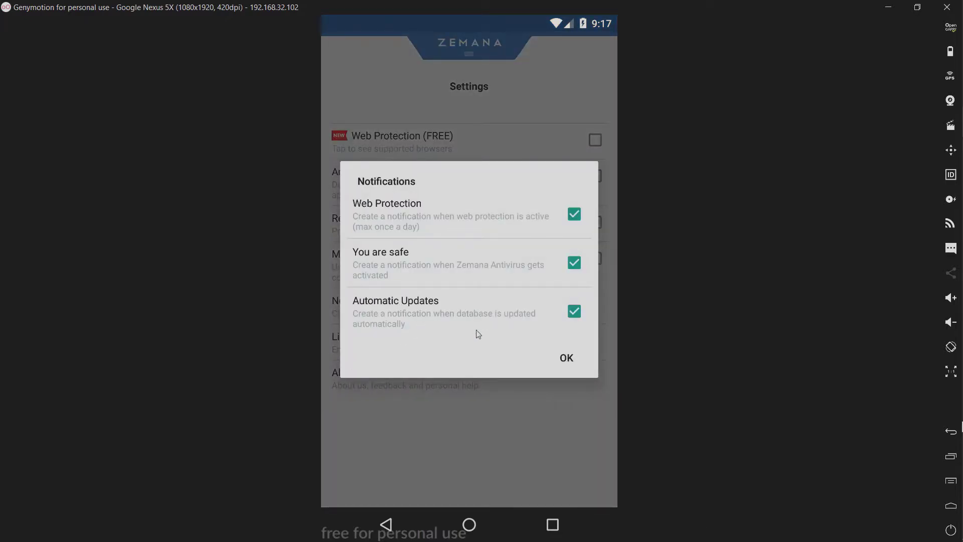
click(566, 359)
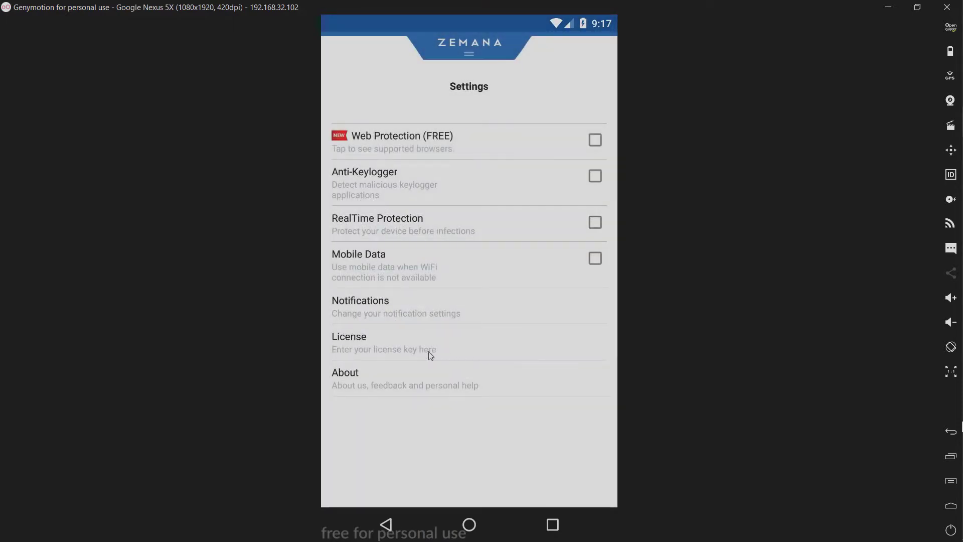
click(413, 325)
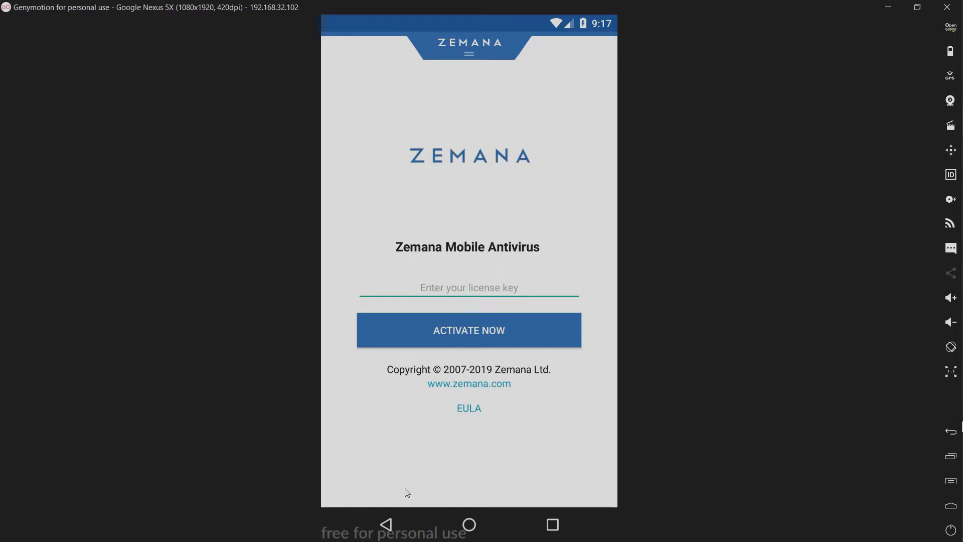
click(387, 510)
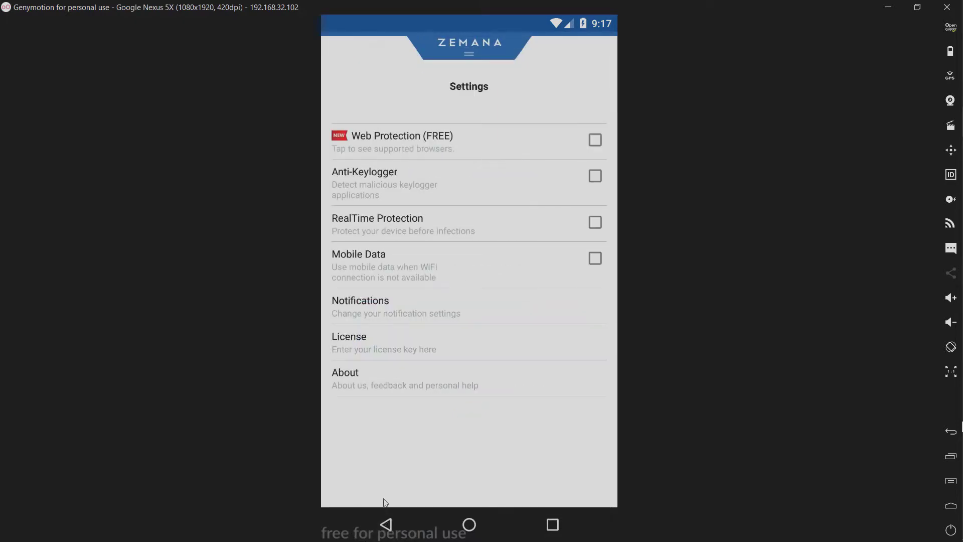
click(379, 389)
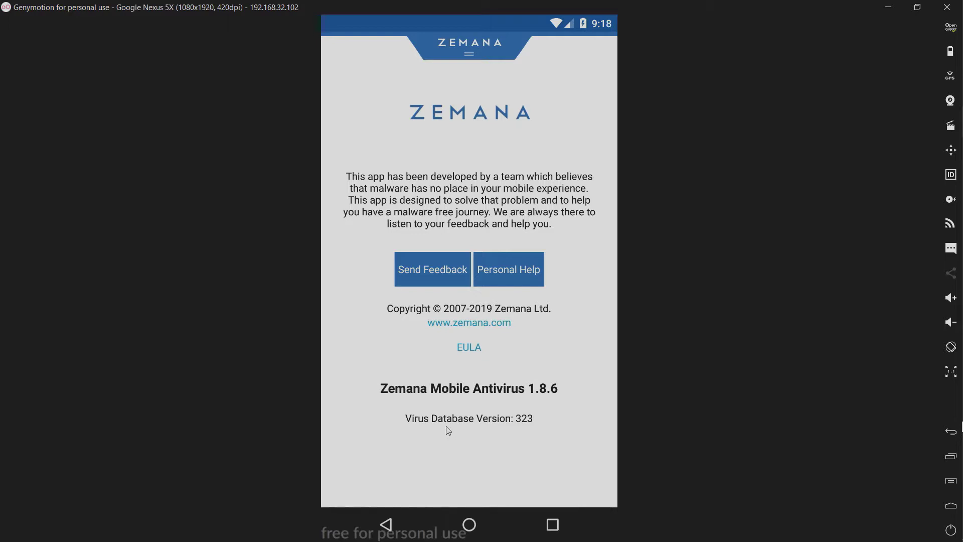
Back out of About, Settings and Whitelist, go home, and show the app drawer.
click(396, 533)
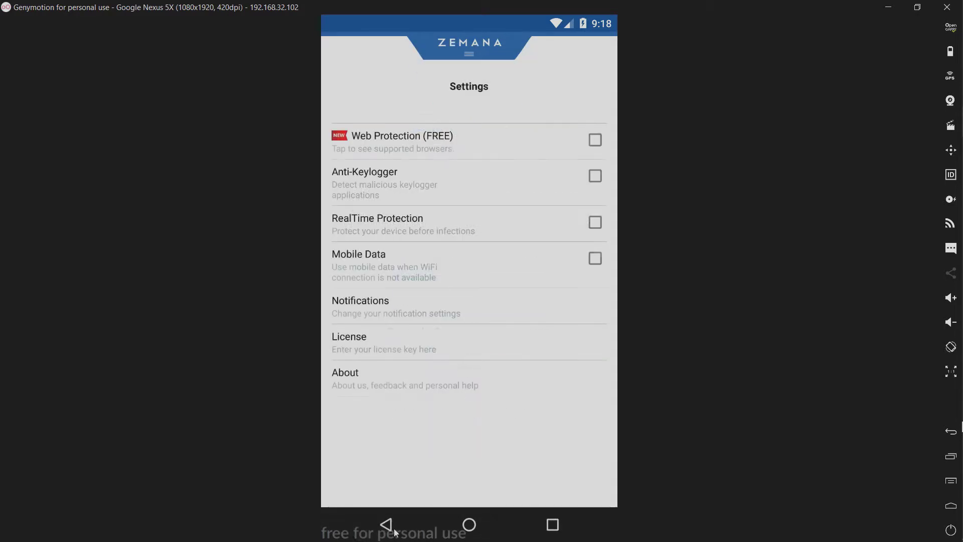
click(396, 533)
click(385, 525)
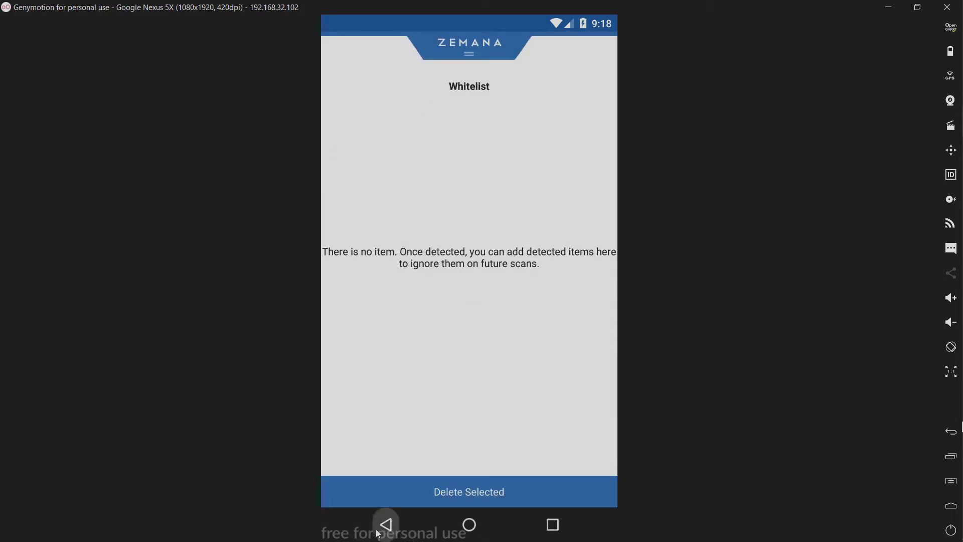
click(468, 524)
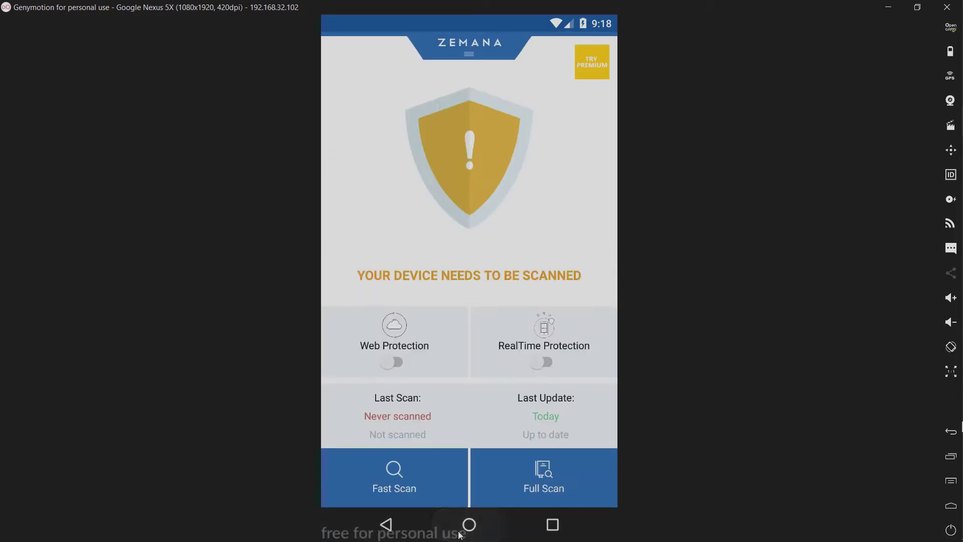
drag(476, 480, 502, 117)
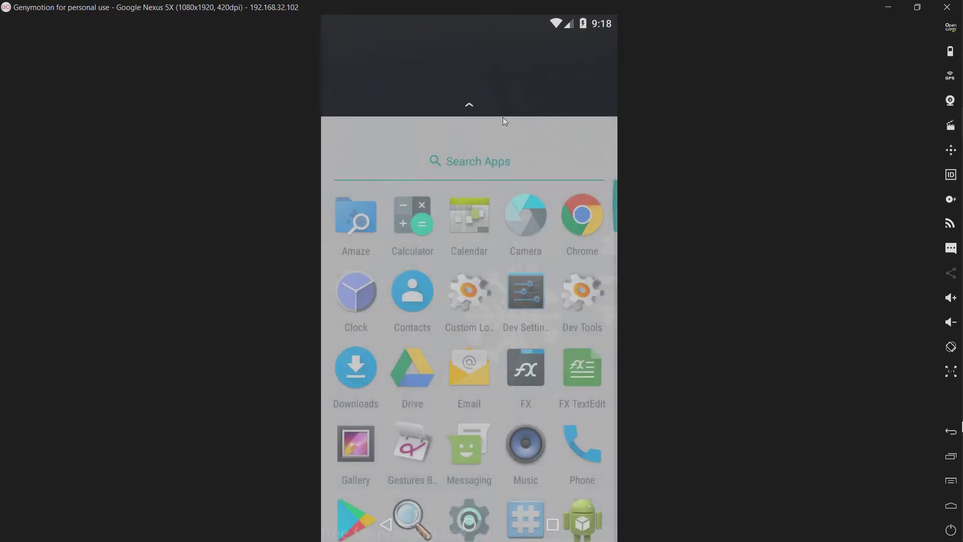
In Amaze, view the Android Malware folder's properties: 106 files, 272 MiB.
click(531, 268)
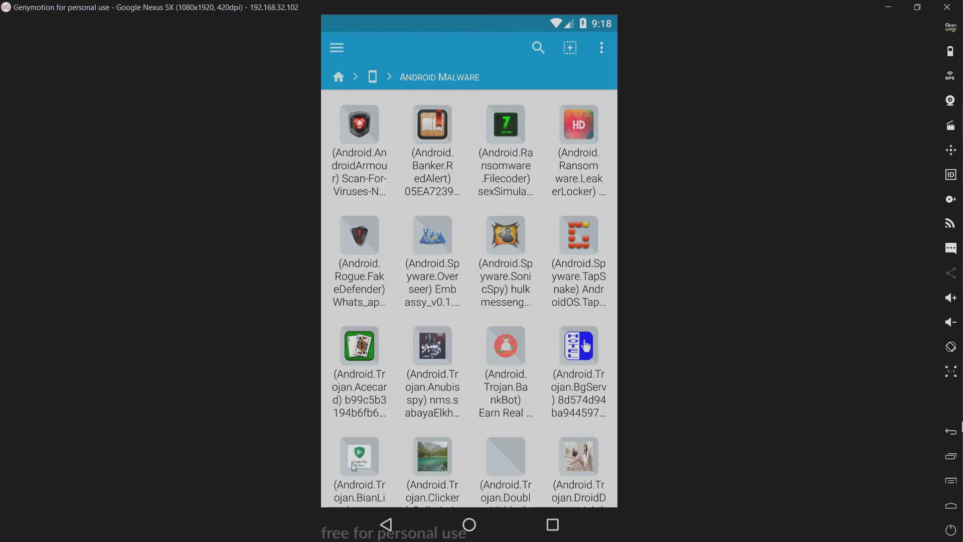
scroll(385, 432, down, 1)
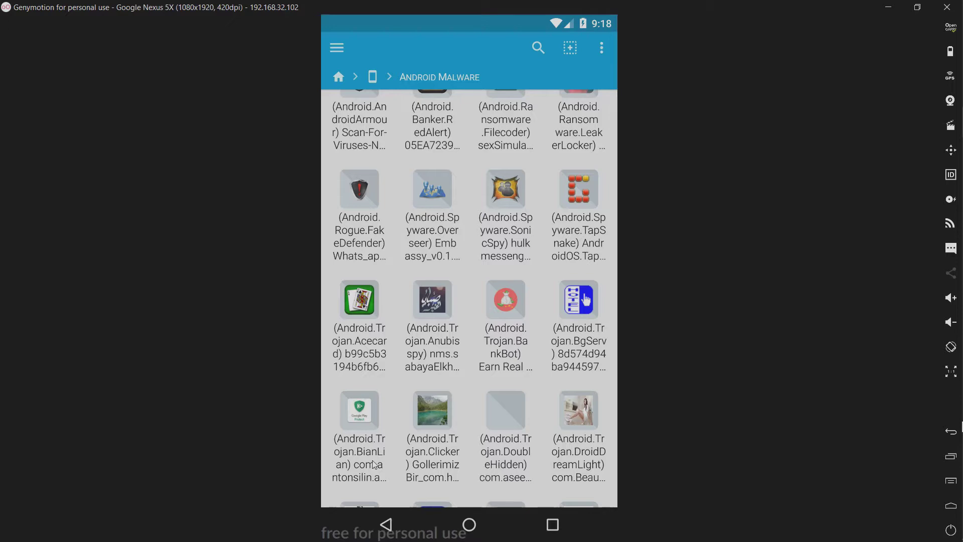
scroll(374, 464, up, 1)
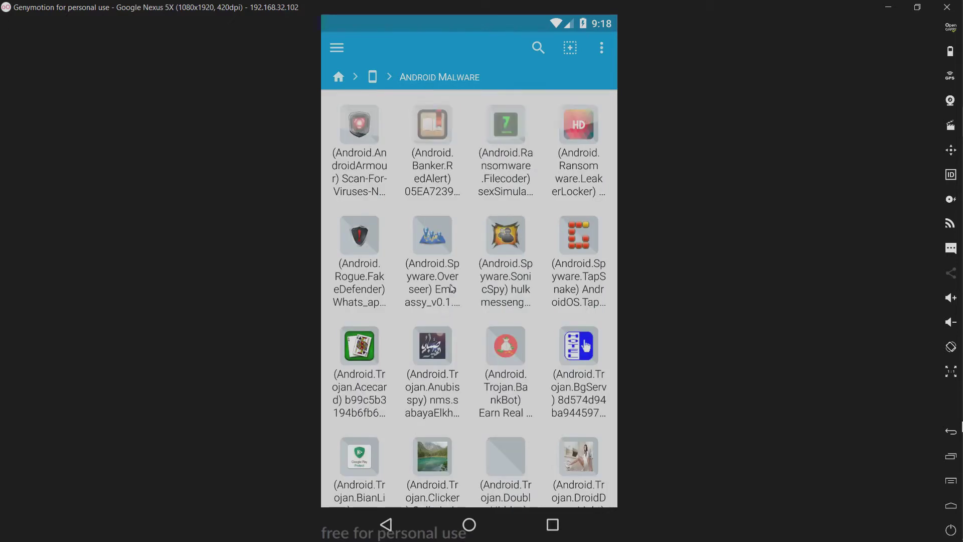
click(598, 47)
click(583, 55)
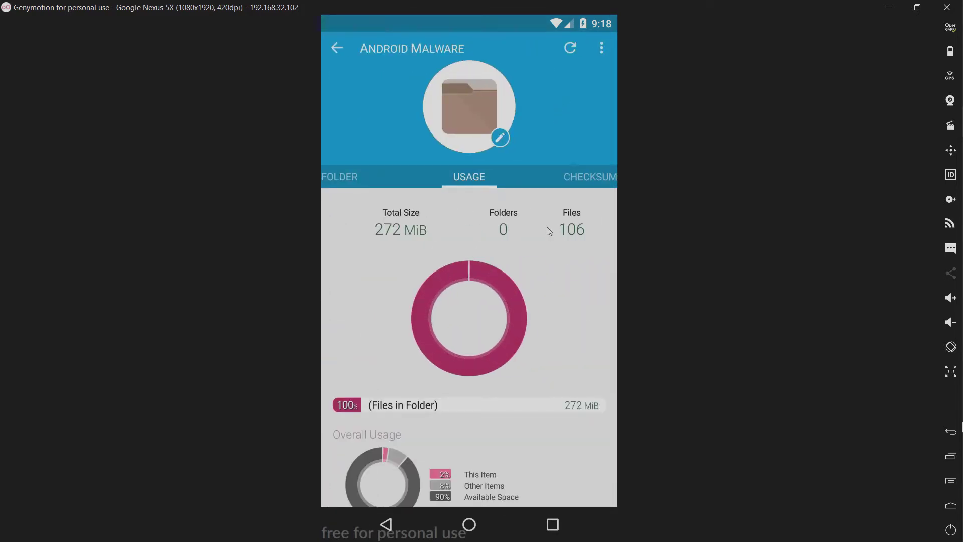
Back out of Amaze to the home screen and bring up the app drawer.
click(386, 525)
click(386, 525)
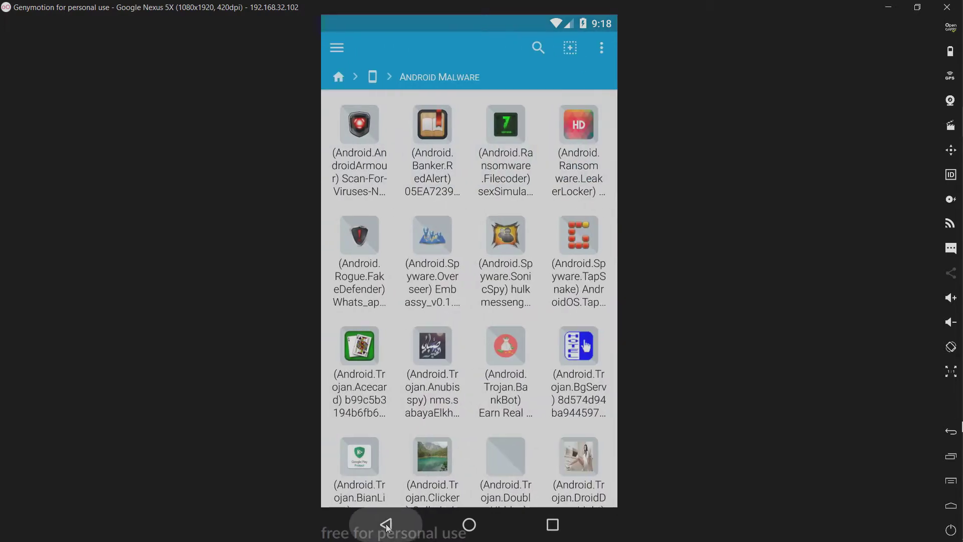
click(465, 525)
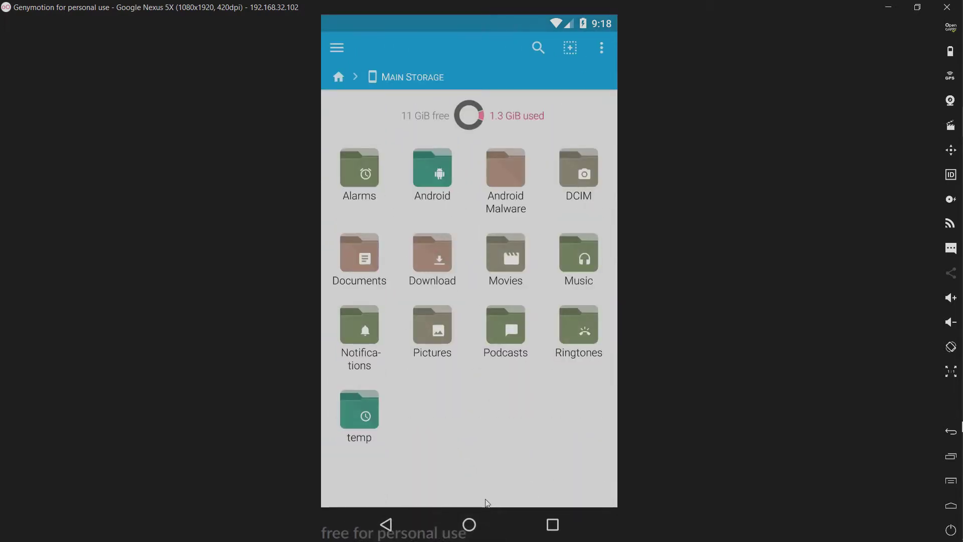
drag(480, 360, 492, 141)
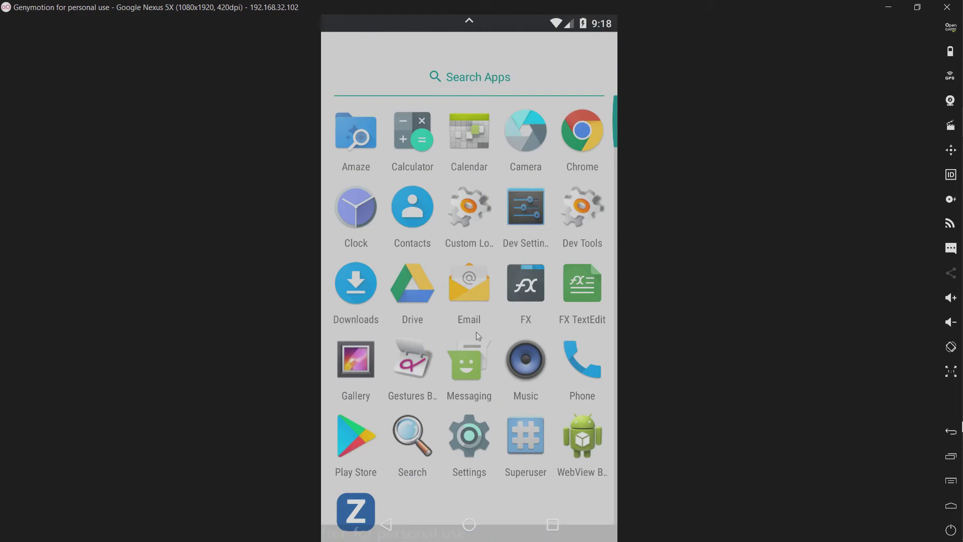
Launch Zemana and run a Full Scan, which finds 59 threats in 130 files.
scroll(357, 463, down, 2)
click(357, 463)
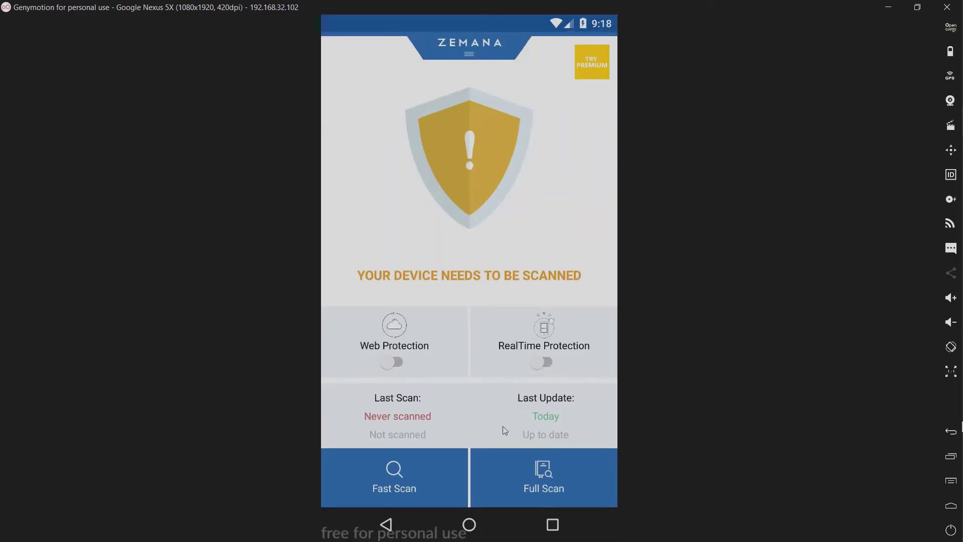
click(529, 468)
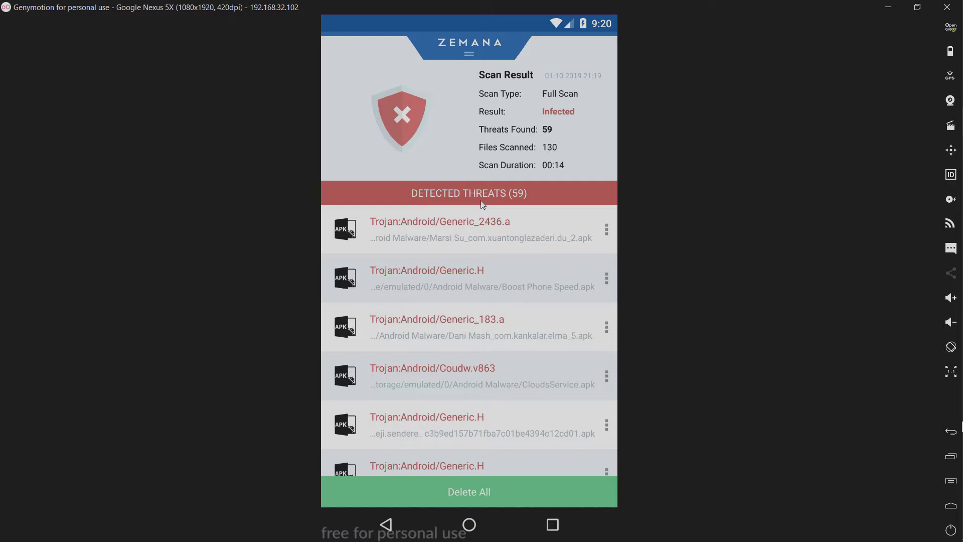
scroll(509, 342, down, 2)
Delete all 59 detected threats, confirm with YES, then return to the home screen.
scroll(509, 341, up, 2)
click(476, 487)
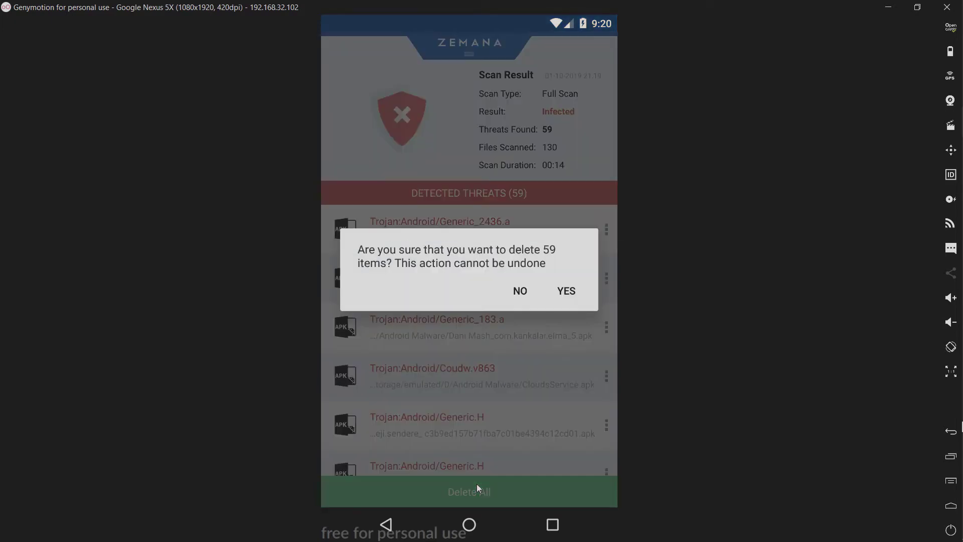
click(561, 291)
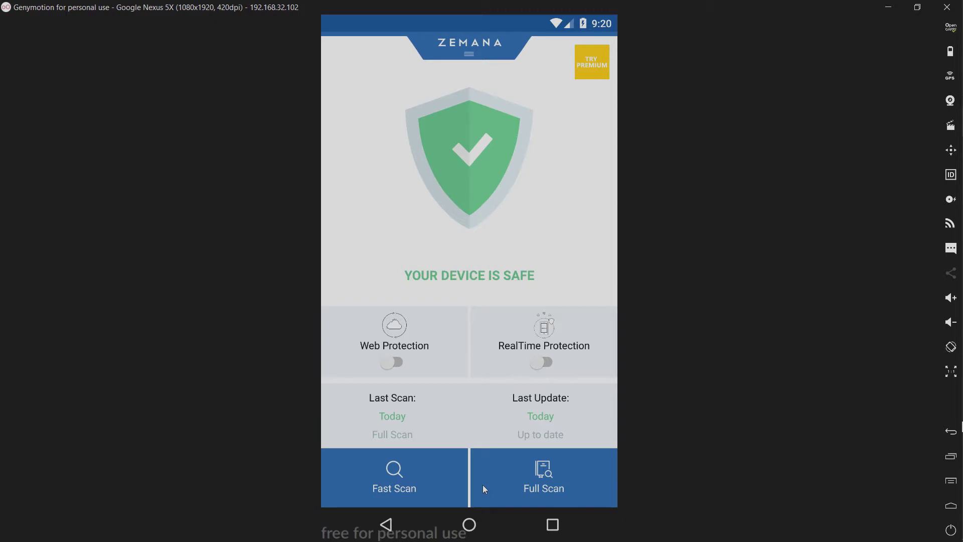
click(469, 527)
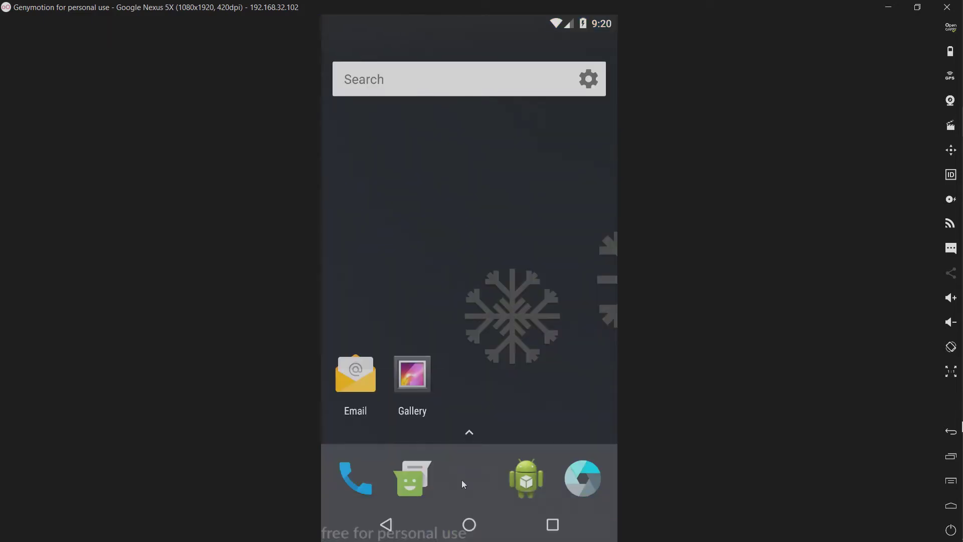
Open Amaze and enter the Android Malware folder, which still lists the malware sample files.
drag(462, 479, 474, 146)
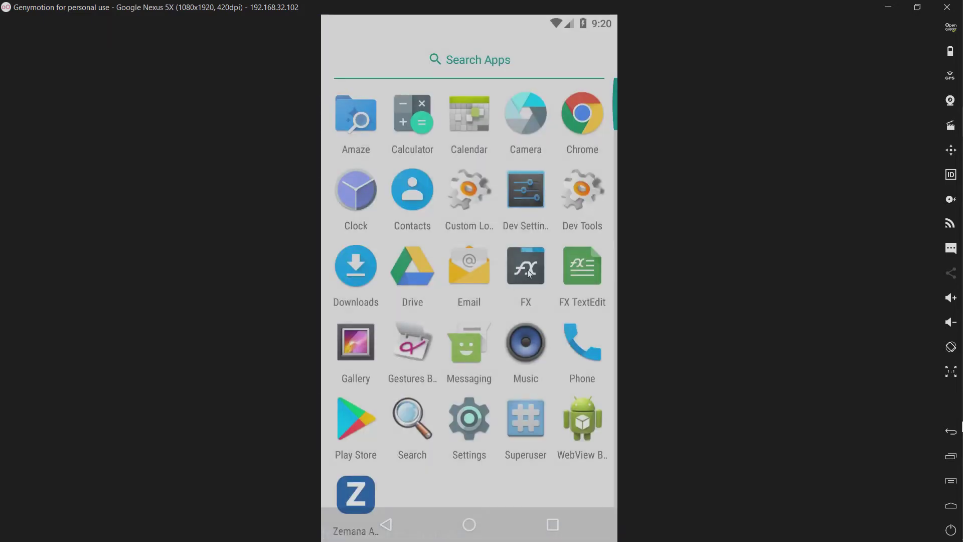
click(527, 269)
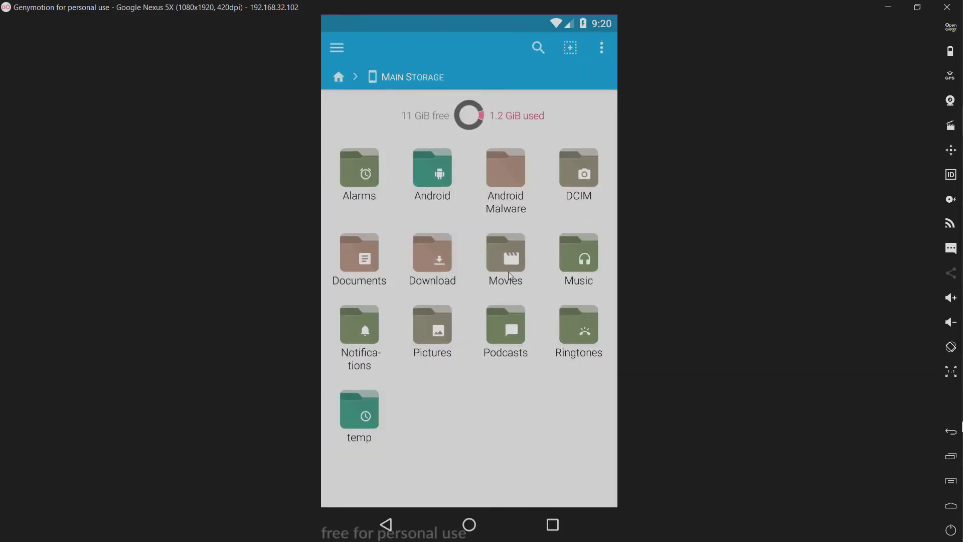
click(514, 175)
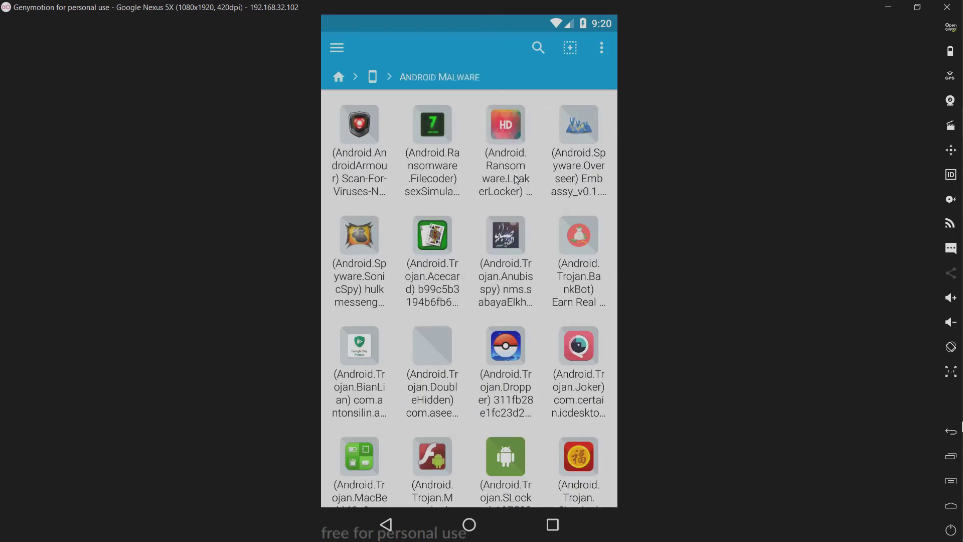
scroll(517, 179, down, 3)
scroll(522, 151, up, 3)
click(602, 49)
click(586, 56)
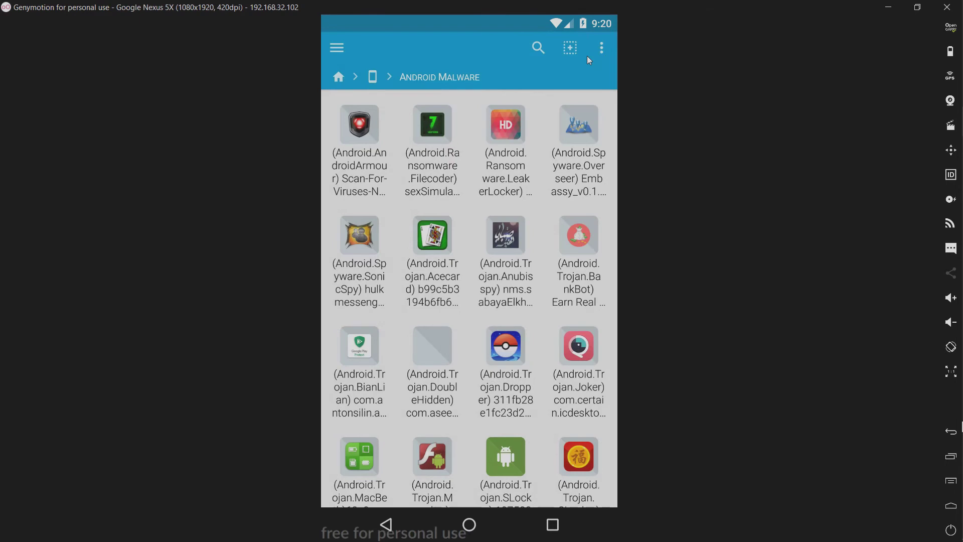